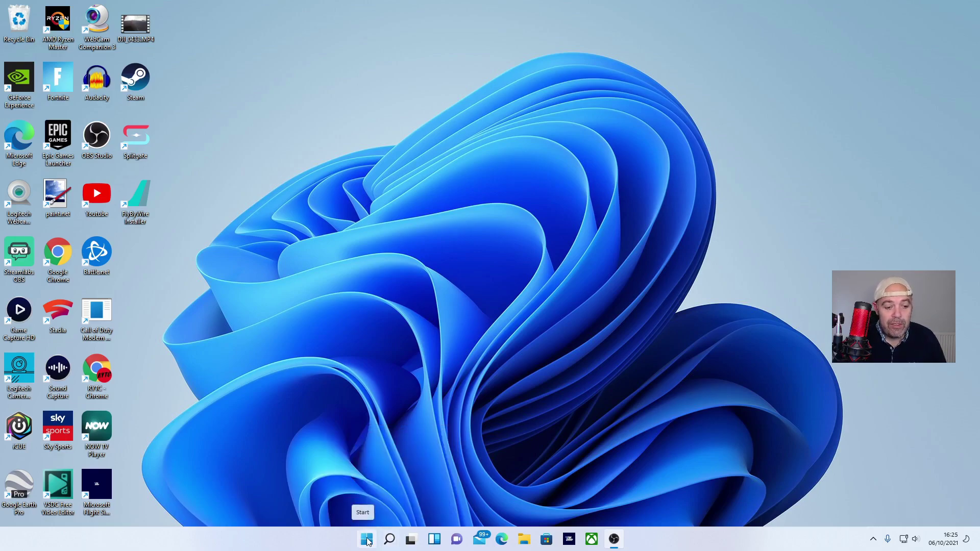
- Launch Settings from the Start menu's pinned apps to reach the System page
left_click(368, 540)
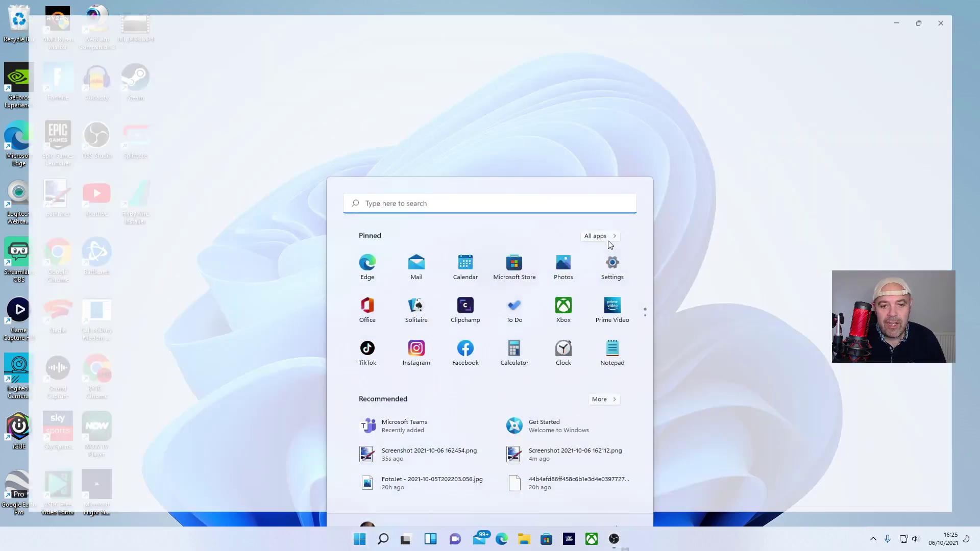
left_click(612, 264)
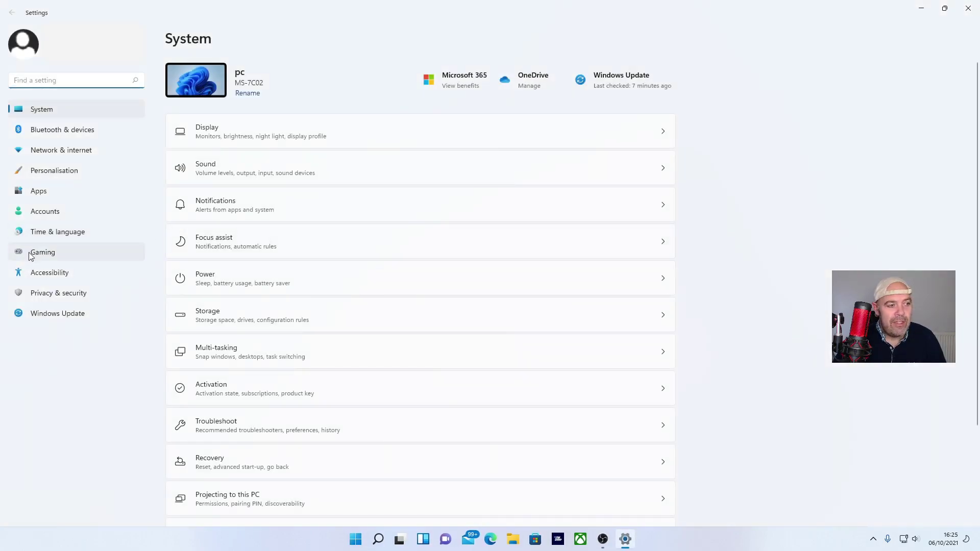
- Go to Gaming in the sidebar and open the Game Mode page
left_click(28, 253)
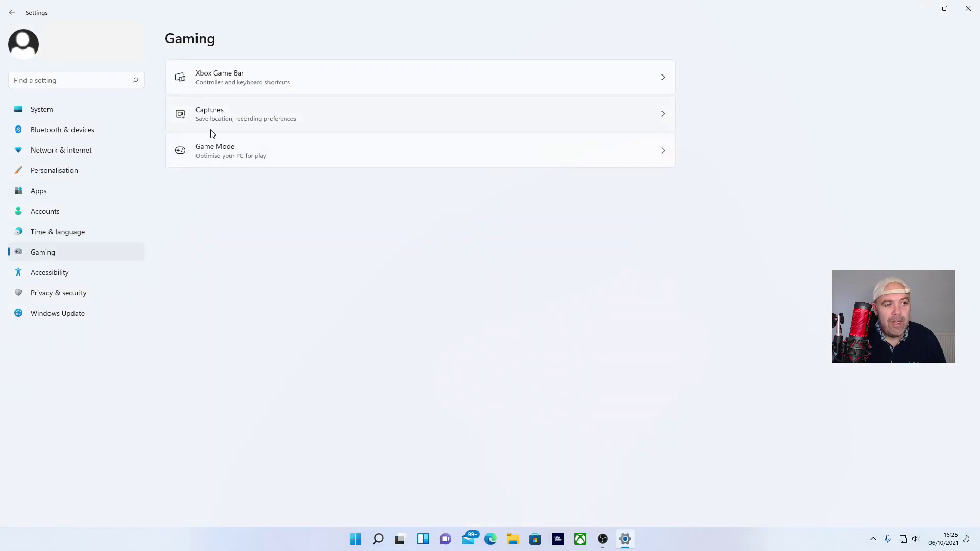
left_click(662, 161)
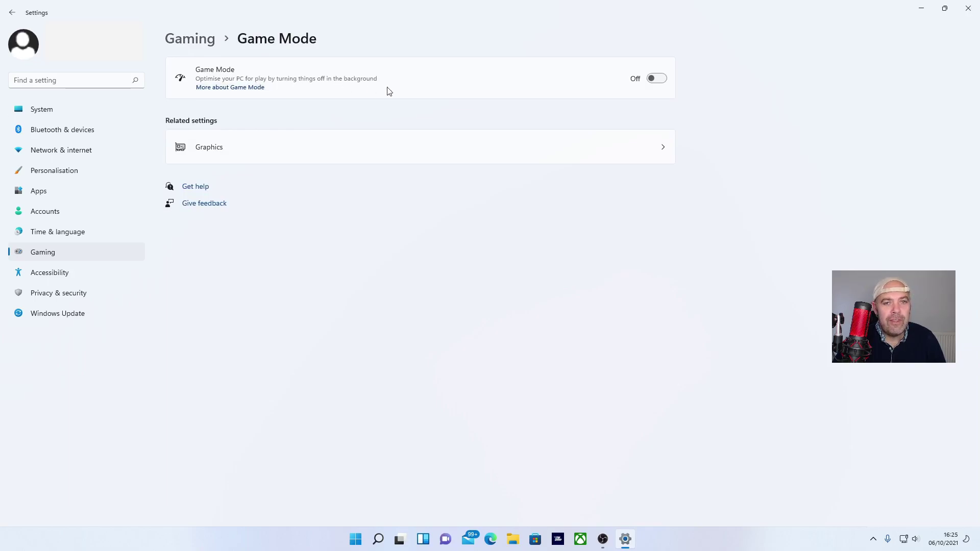
- Flip the Game Mode toggle from Off to On
left_click(654, 79)
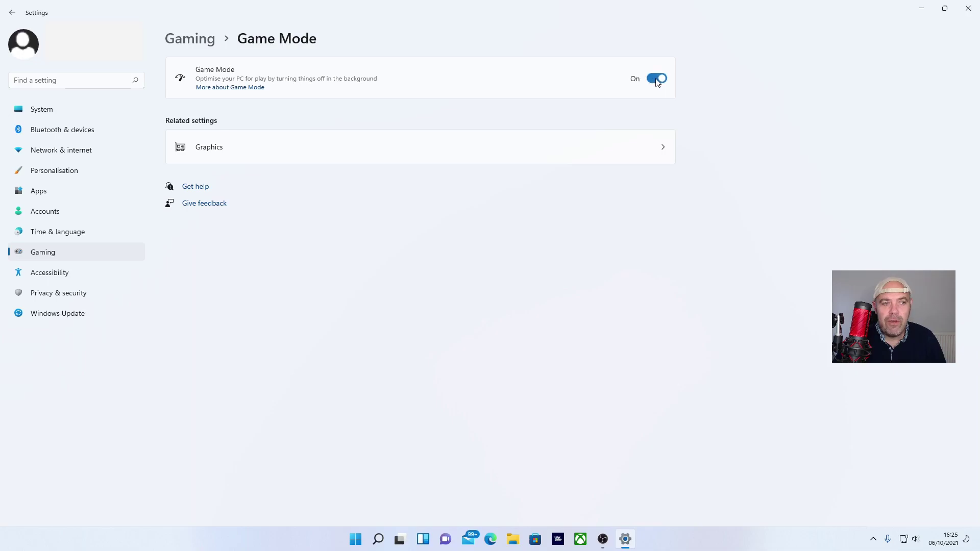